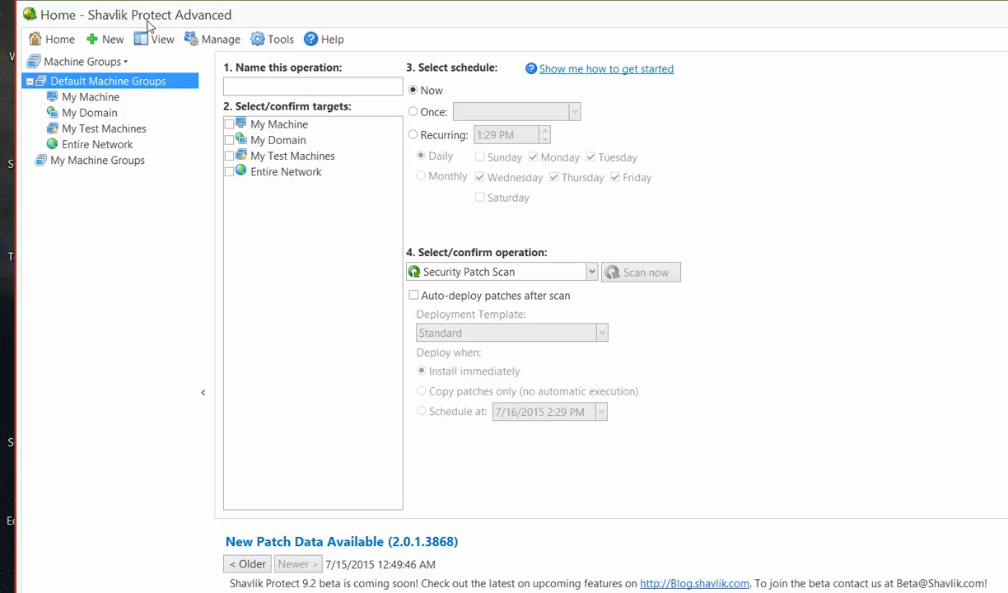
Show the Deployment Tracker with every patch progress group expanded and the list enlarged
left_click(158, 41)
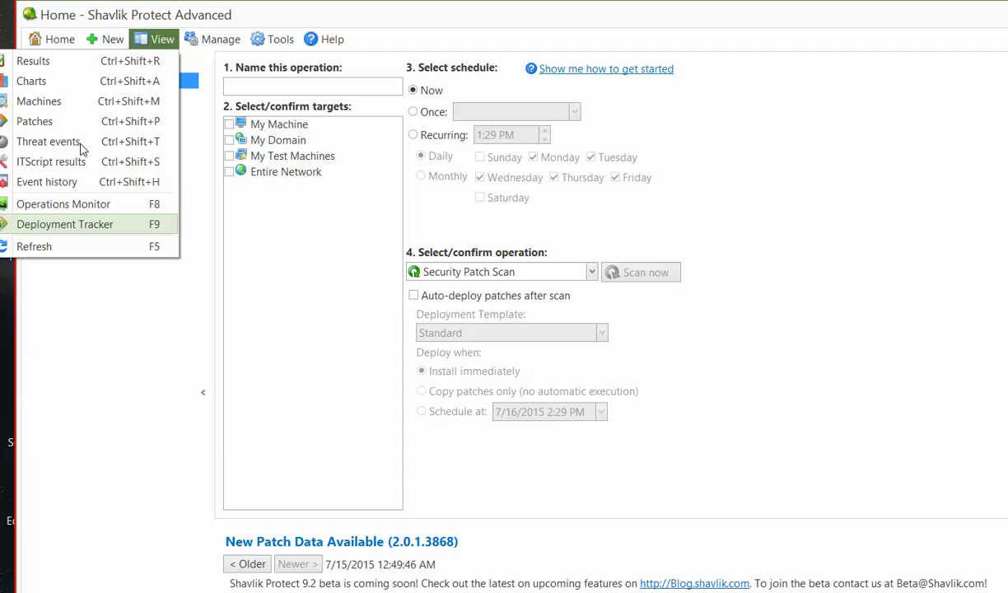
left_click(78, 225)
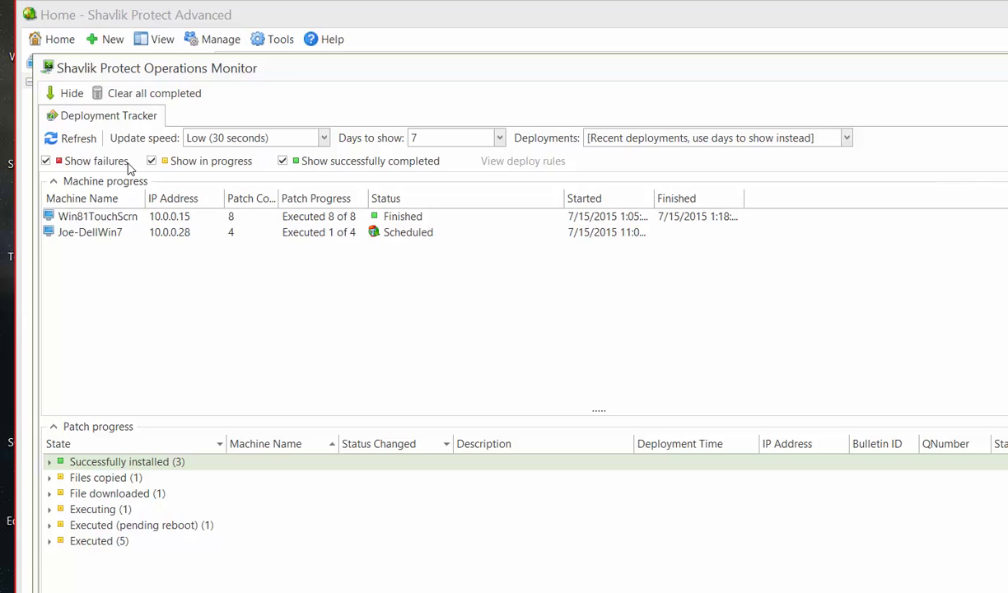
right_click(83, 471)
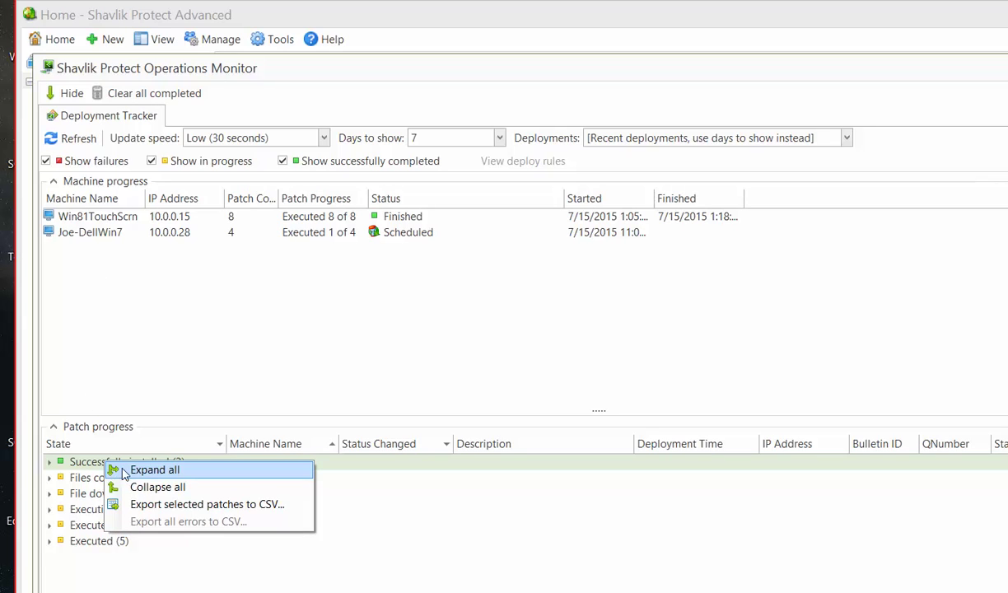
left_click(155, 470)
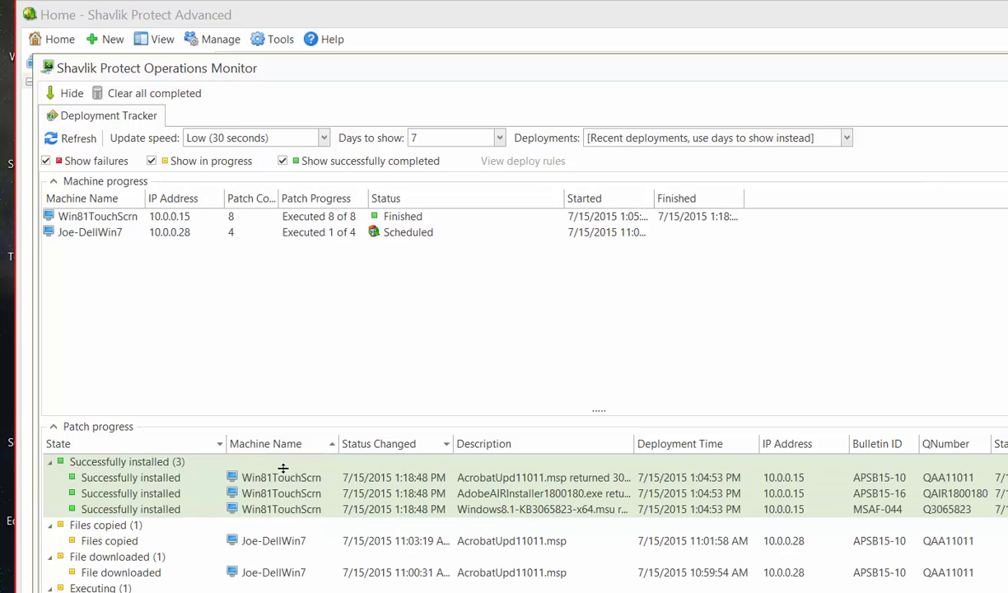
left_click_drag(597, 412, 461, 262)
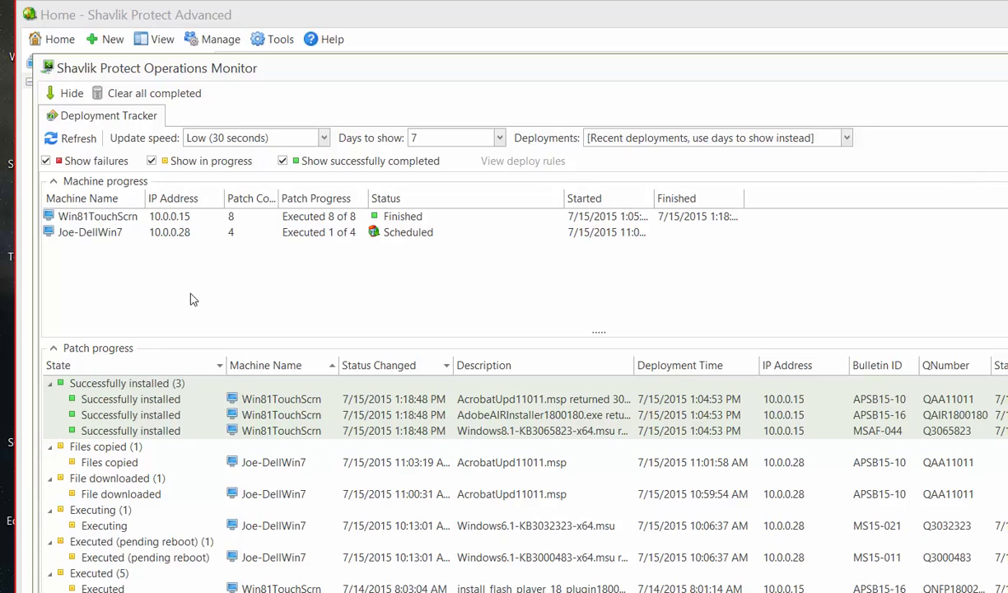
Collapse all patch progress groups, keeping the update speed at Low (30 seconds)
right_click(86, 382)
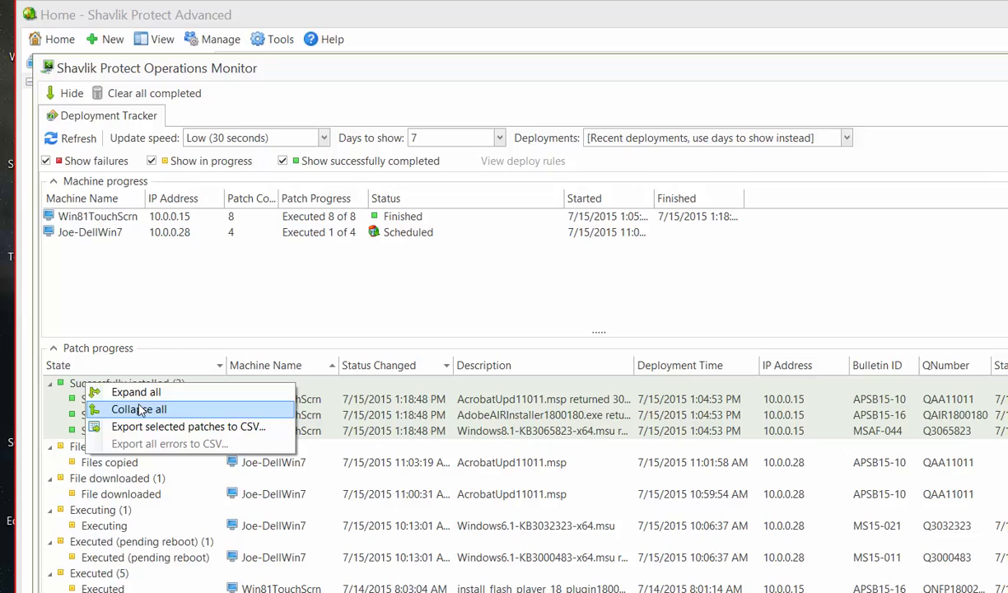
left_click(140, 409)
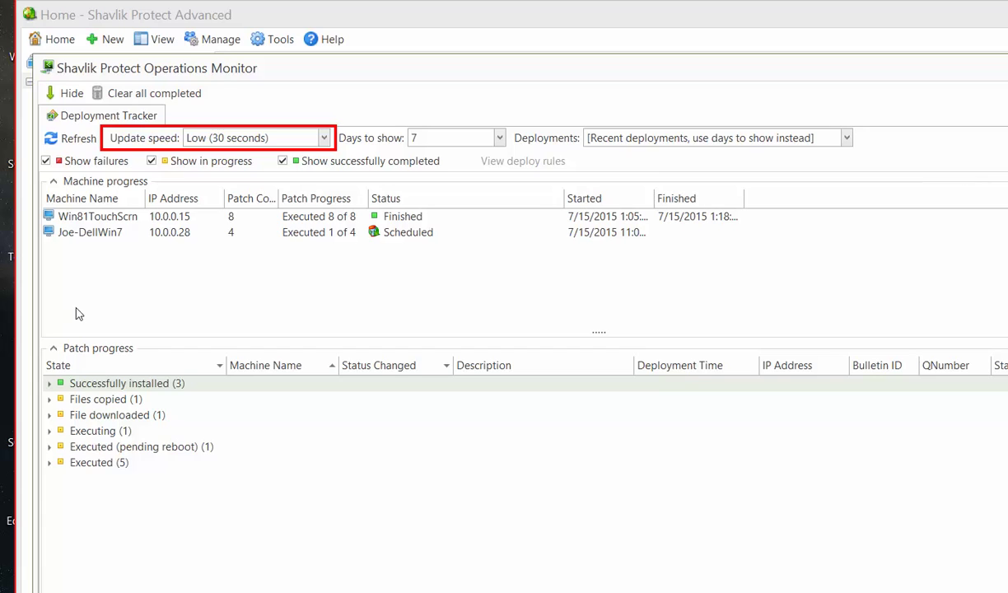
left_click(324, 139)
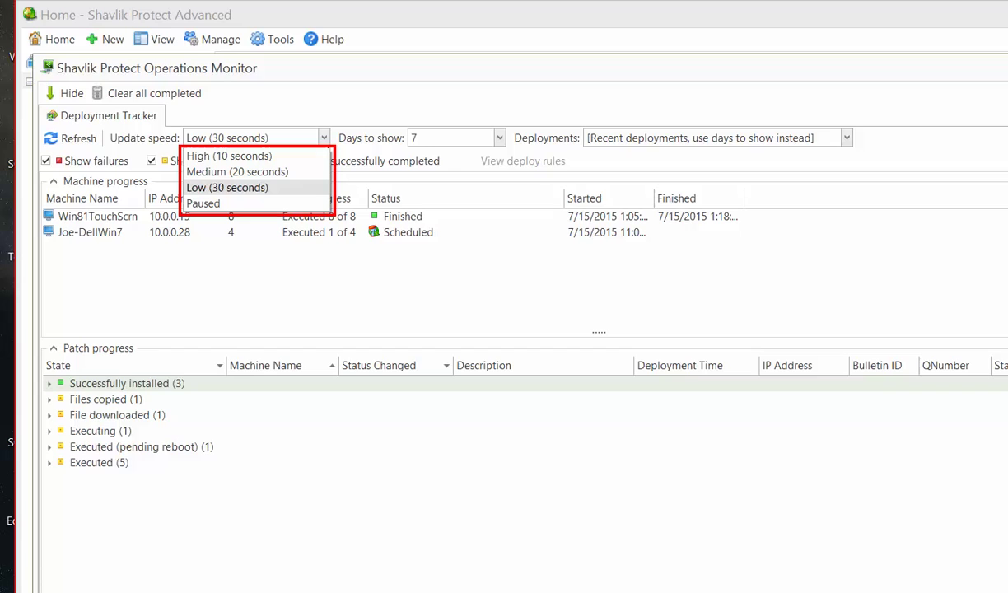
left_click(324, 138)
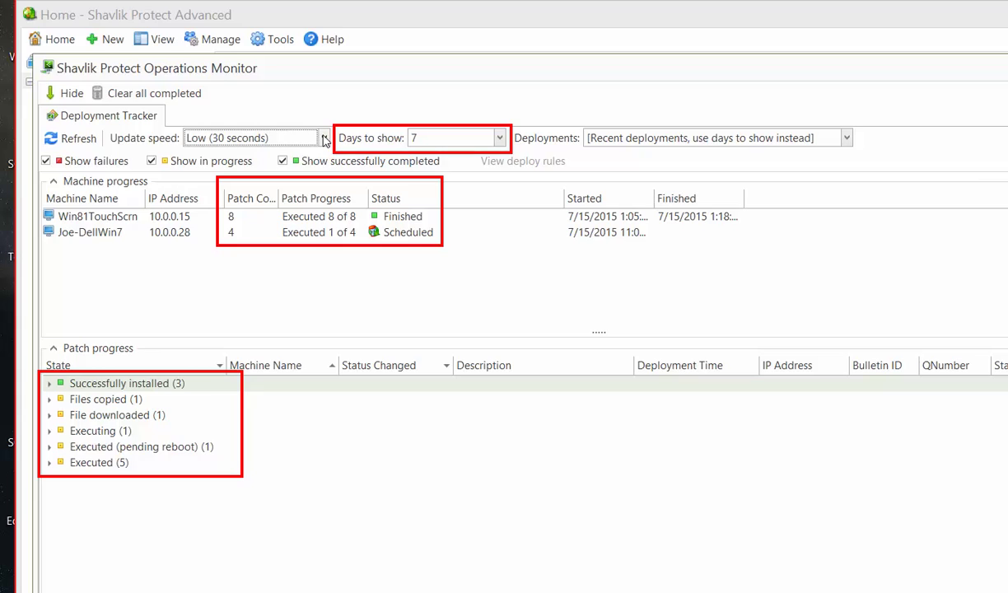
left_click(499, 138)
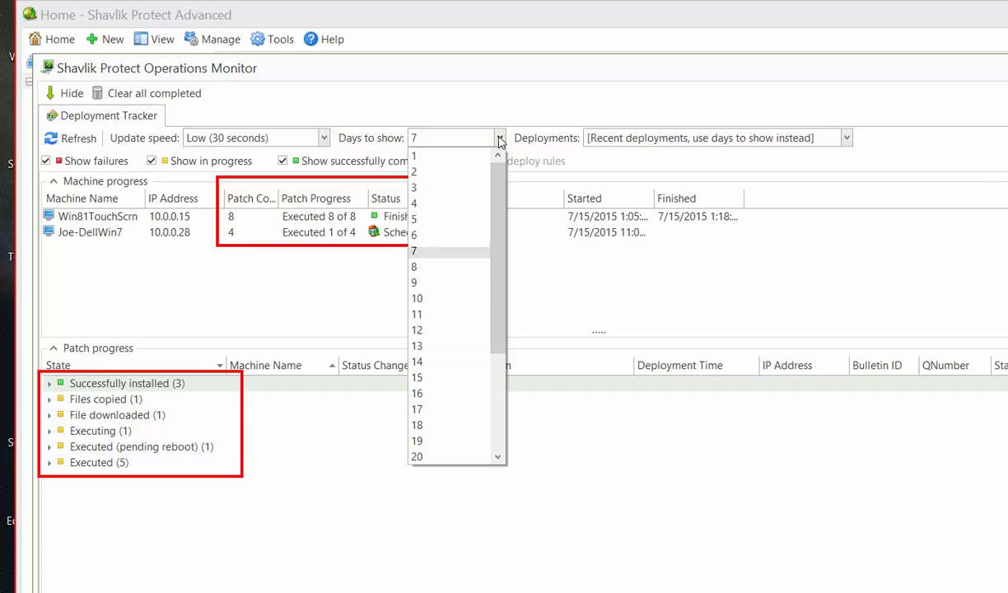
left_click(424, 158)
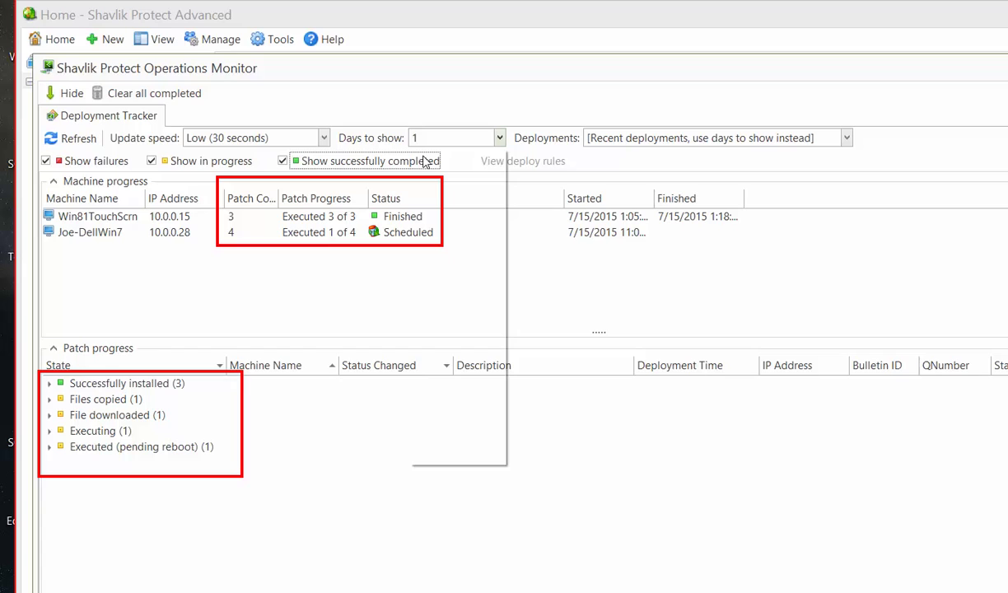
left_click(499, 138)
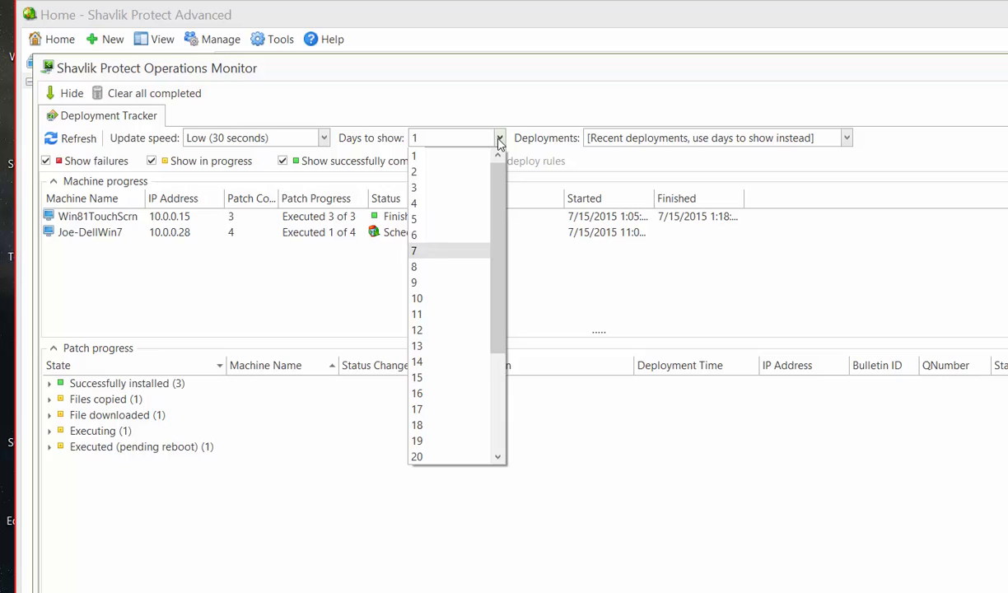
left_click(437, 256)
left_click(519, 239)
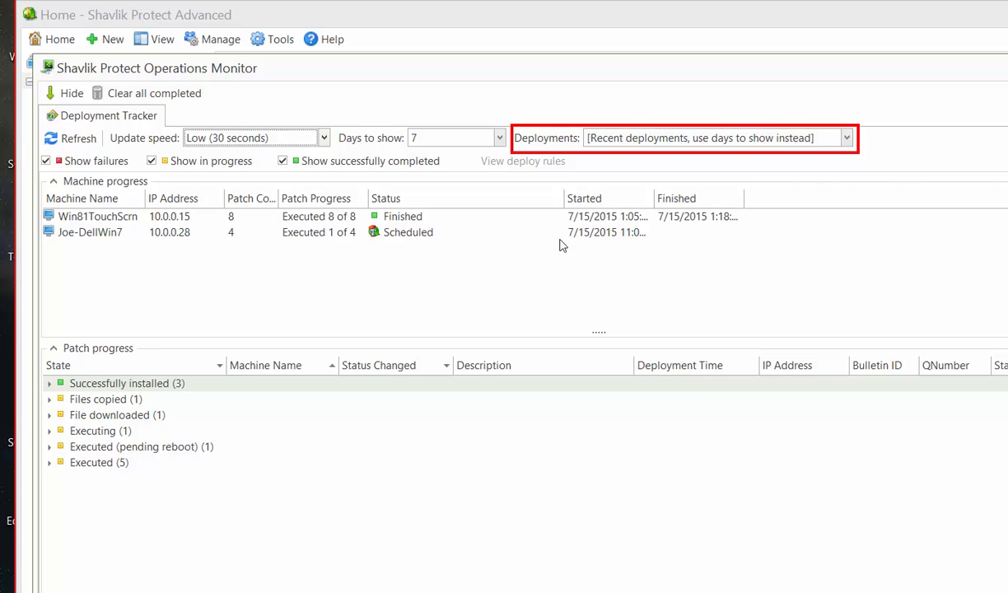
View the 7/14/2015 8:01:14 AM and 7/15/2015 1:04:53 PM deployments, then return to Recent deployments
left_click(846, 138)
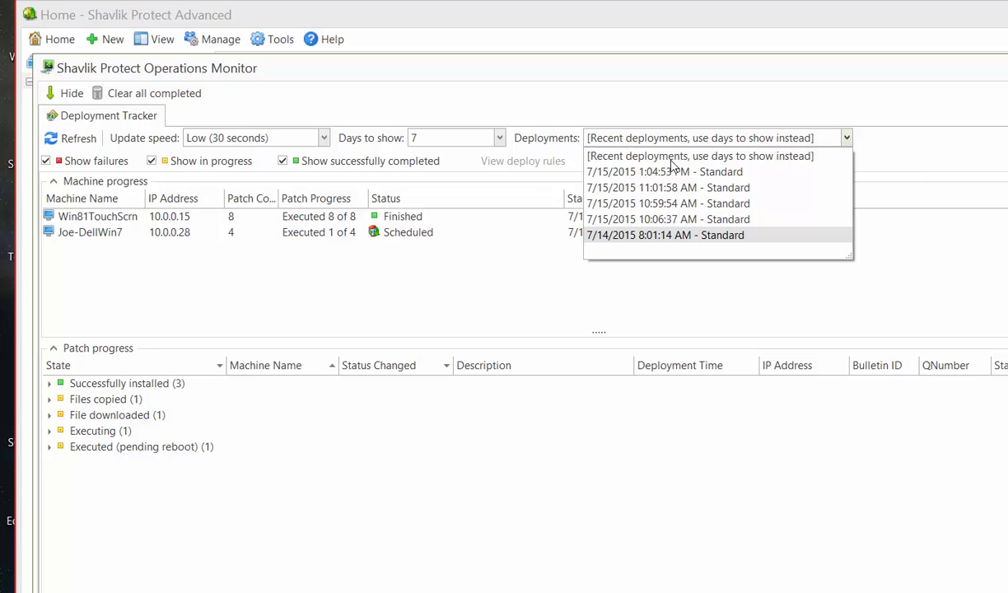
left_click(601, 236)
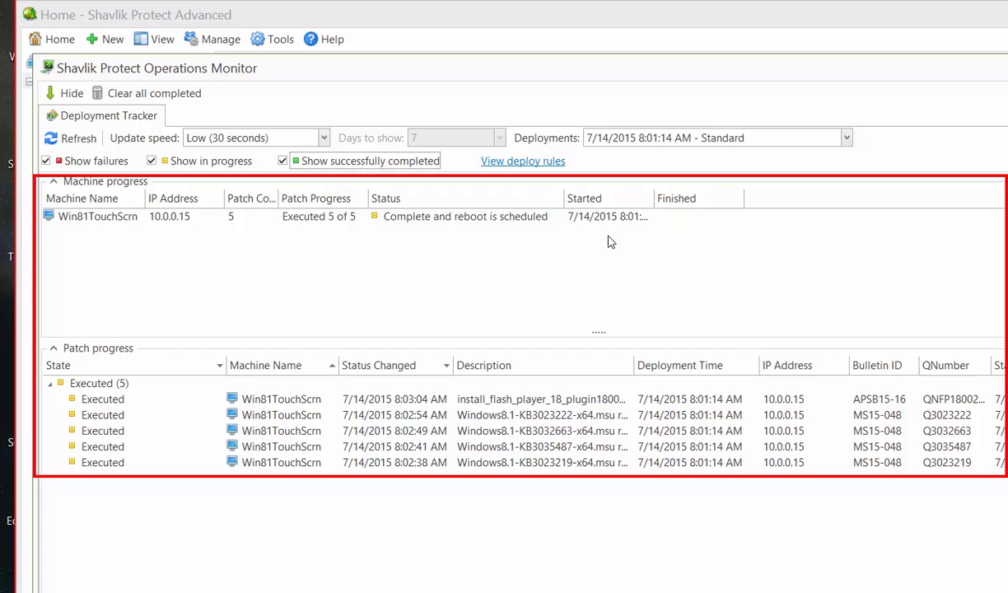
left_click(847, 138)
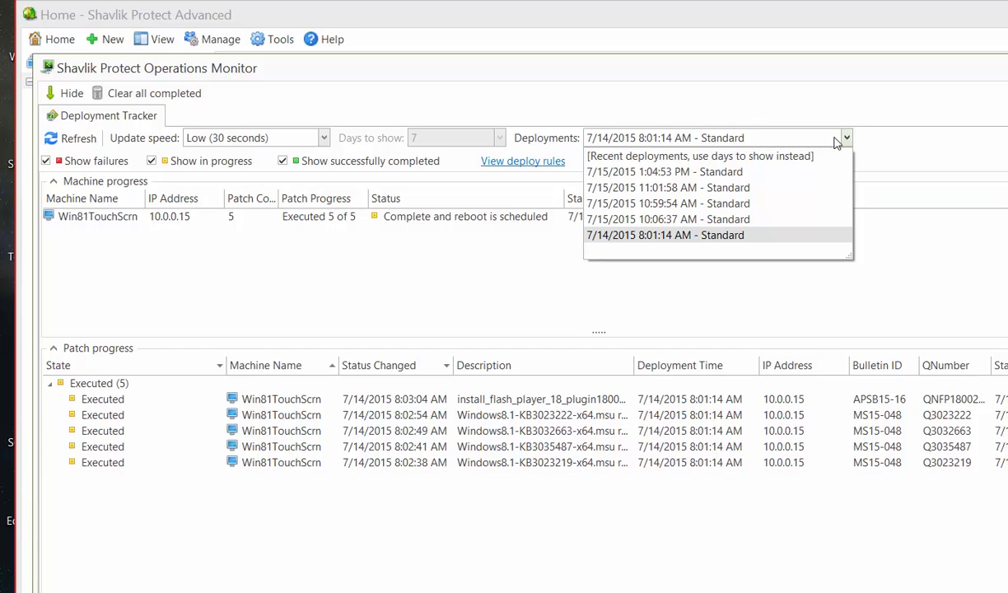
left_click(613, 173)
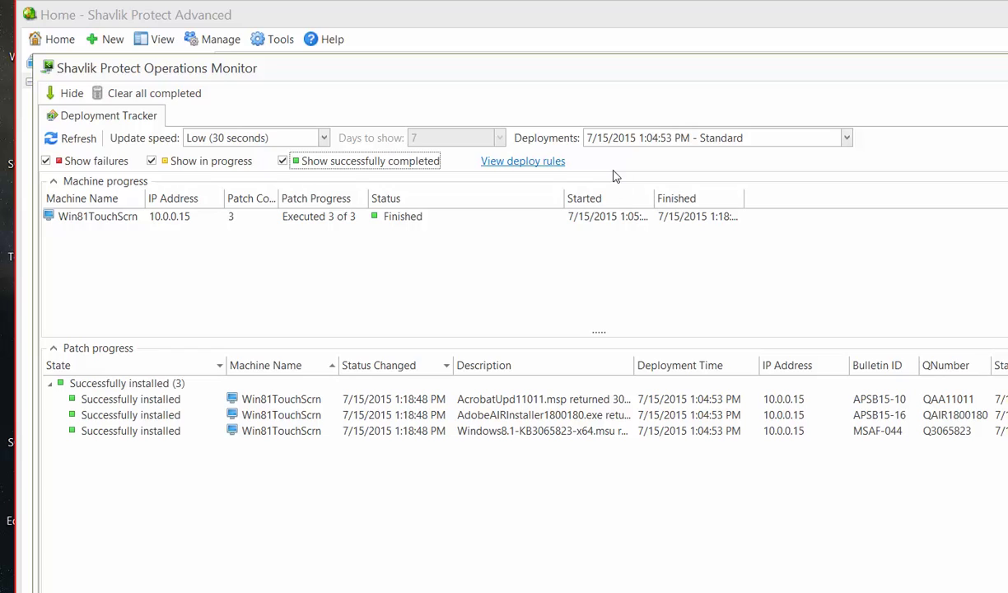
left_click(846, 138)
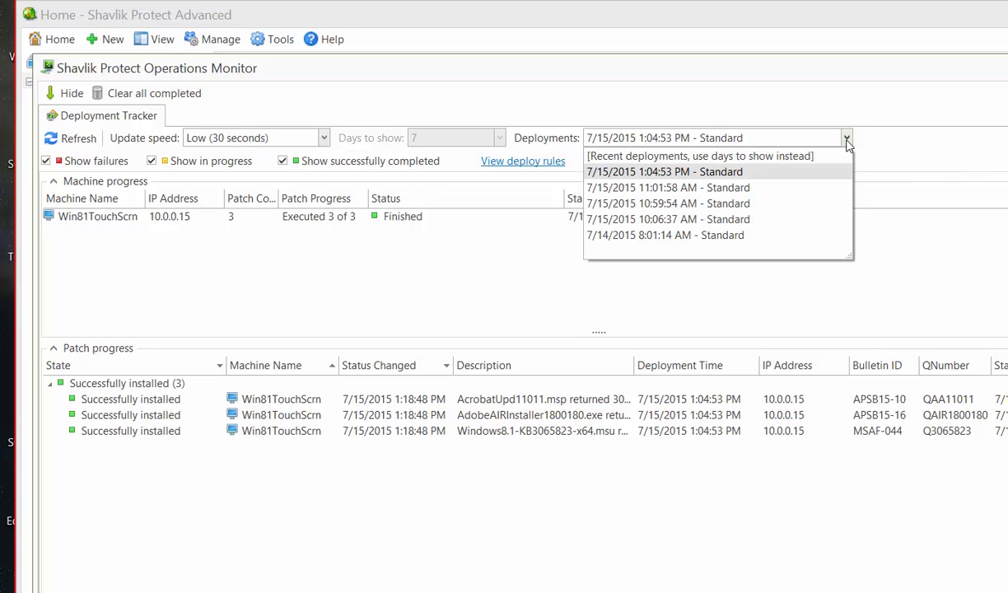
left_click(590, 155)
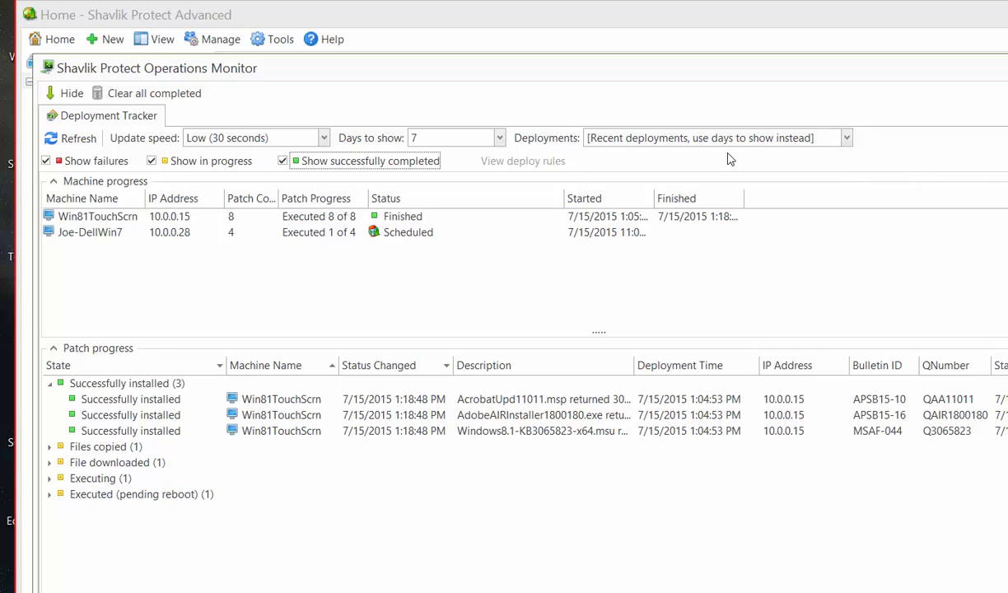
Close the Operations Monitor, then review and close the Scheduled Remote Tasks window
left_click(829, 53)
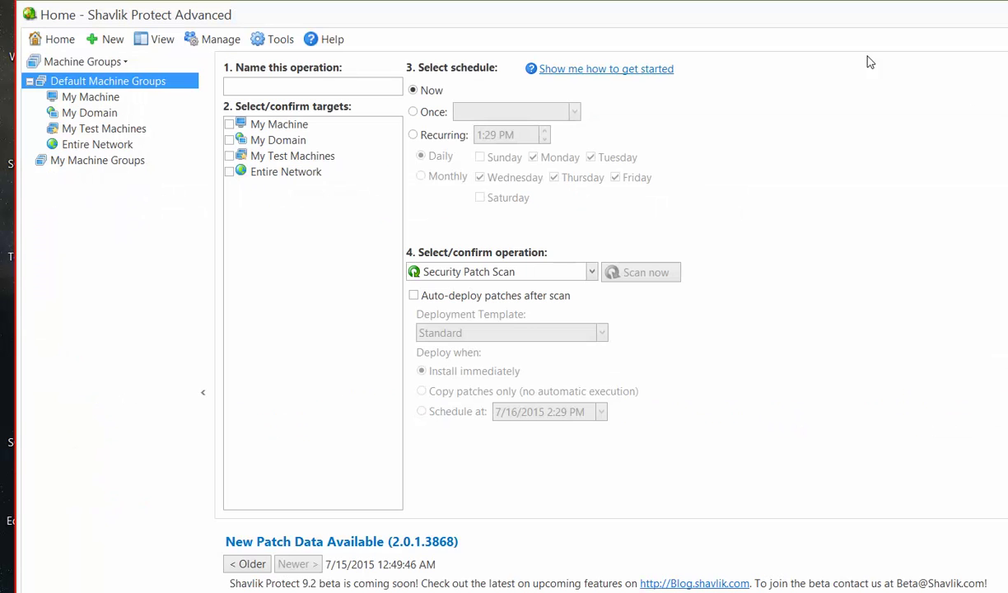
left_click(200, 43)
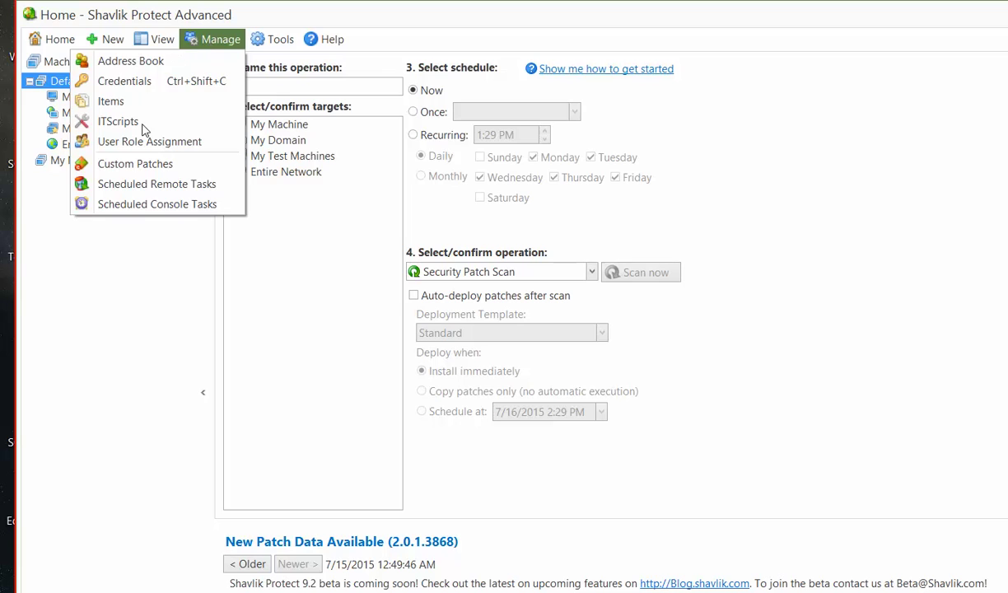
left_click(135, 184)
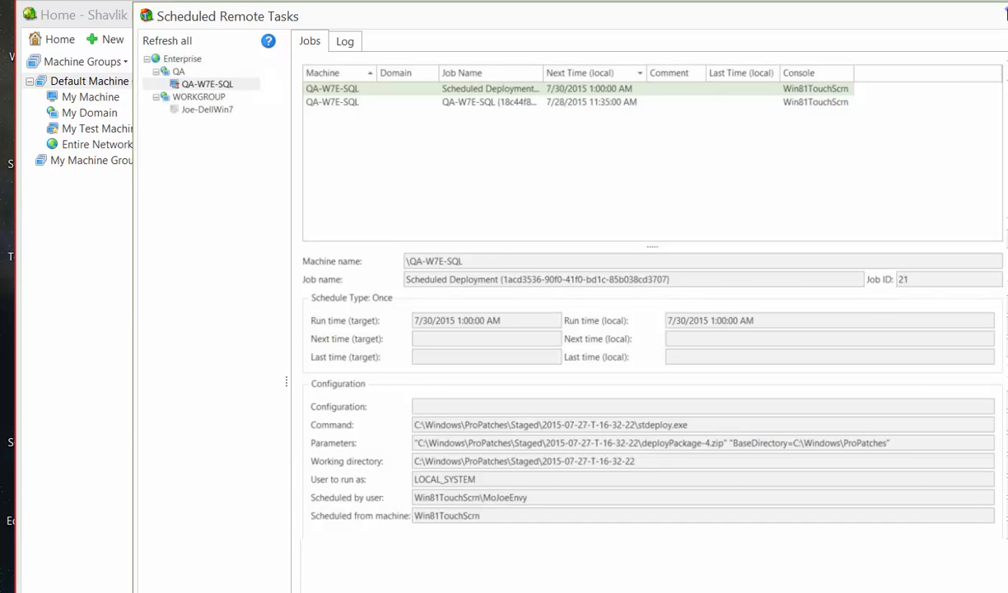
left_click(1005, 25)
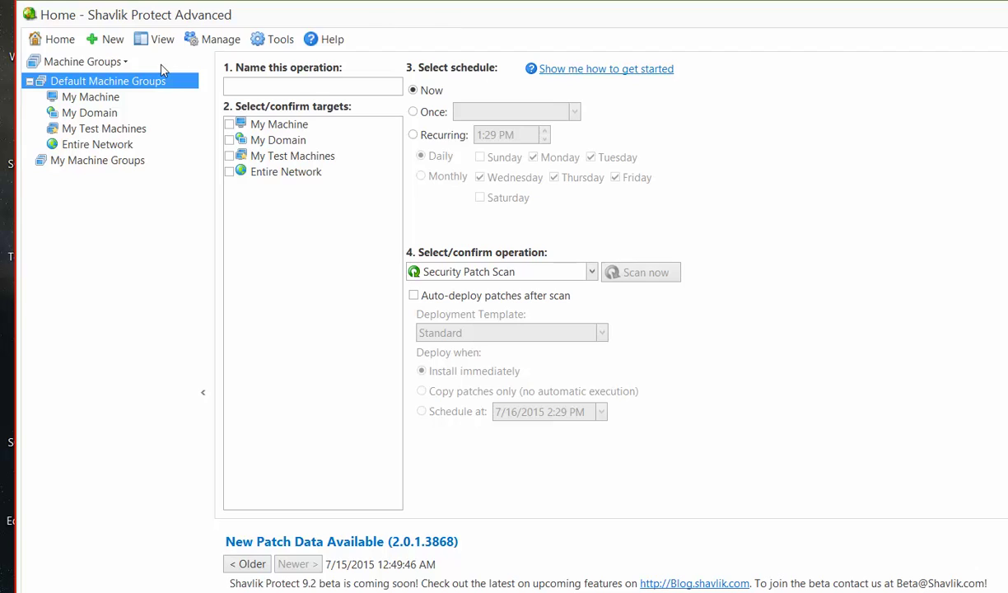
Show the scan Results and expand the My Machine scan's 15 missing patches
left_click(123, 64)
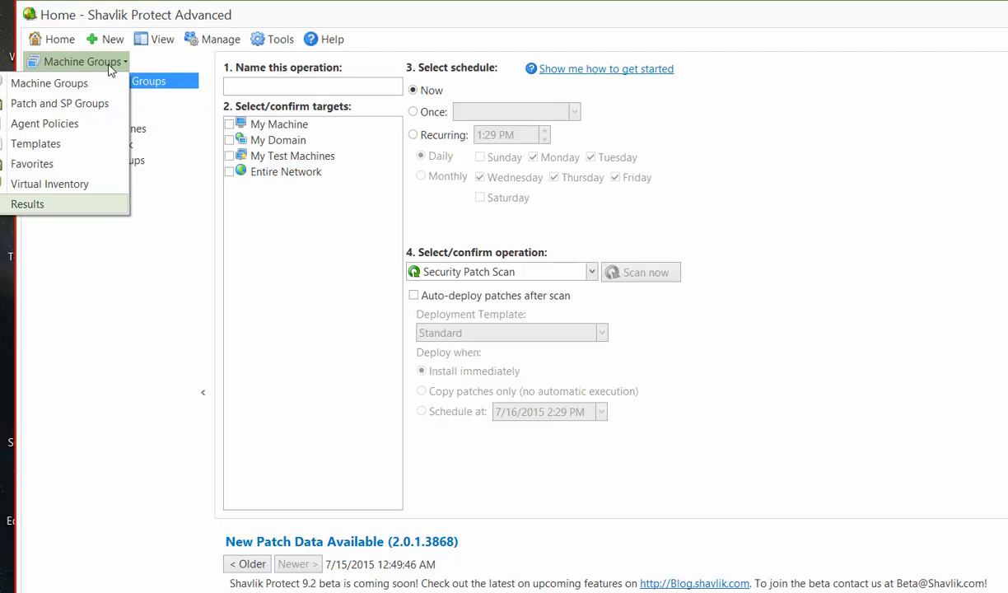
left_click(49, 205)
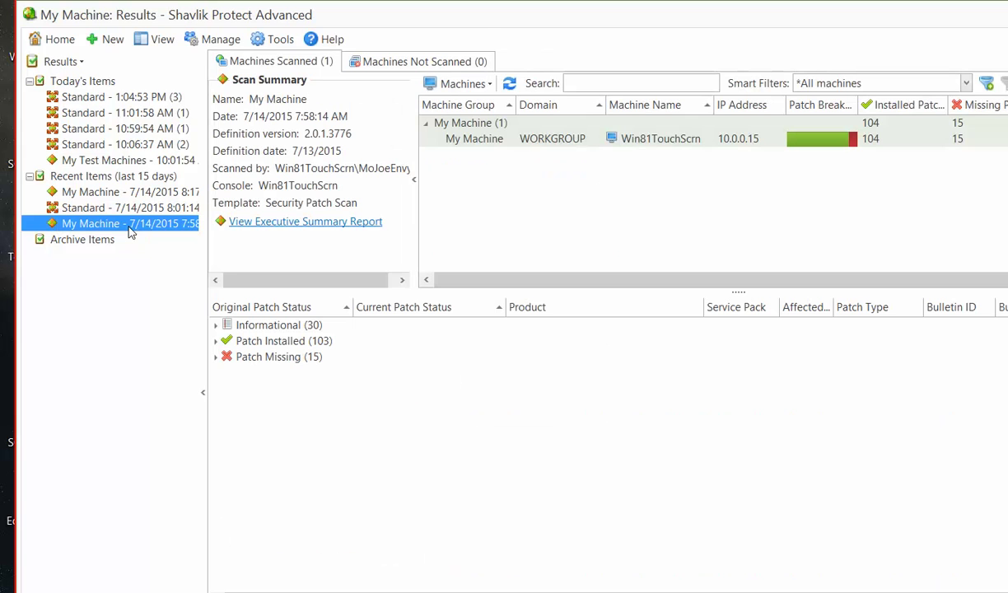
left_click(216, 357)
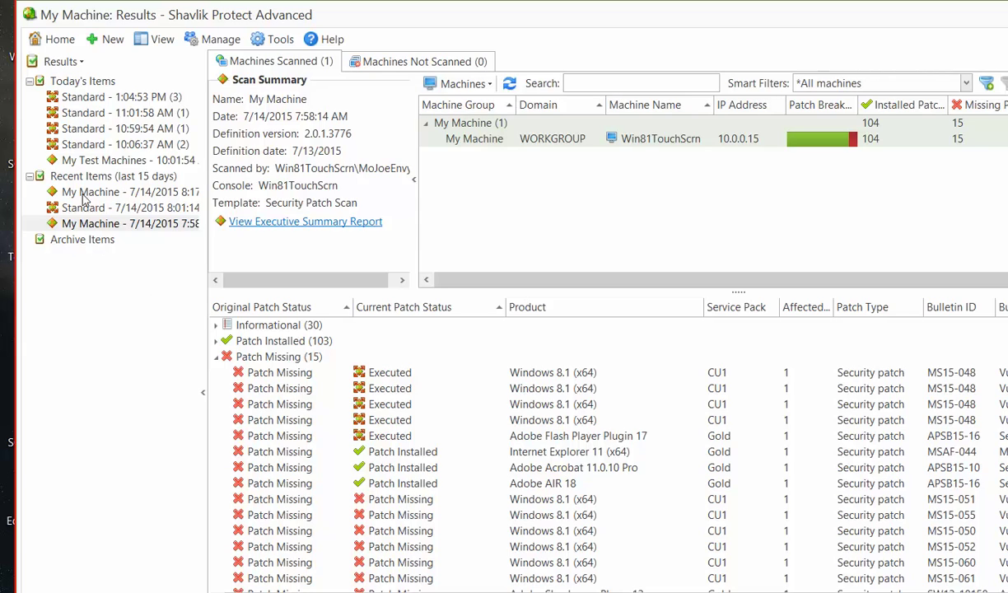
Select the My Test Machines 10:01:54 AM scan and expand its 51 missing patches
left_click(82, 160)
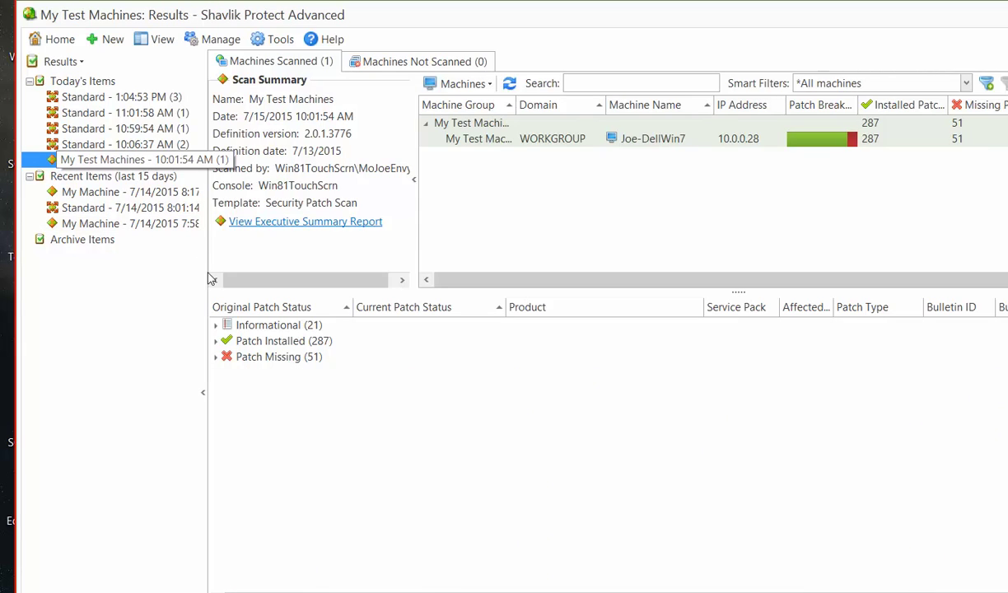
left_click(216, 357)
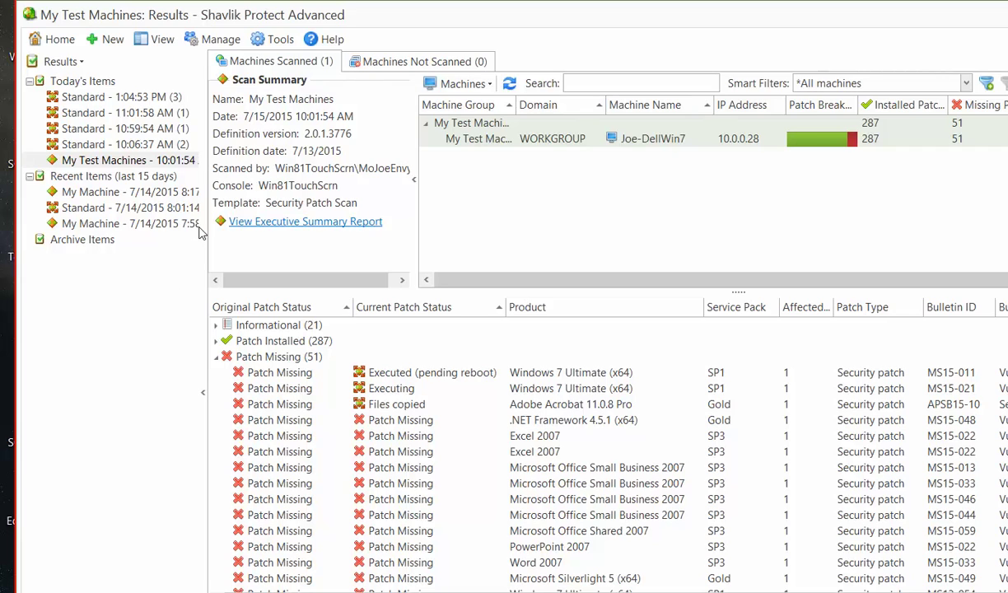
Open Manage Items and list the five patch deployments
left_click(214, 41)
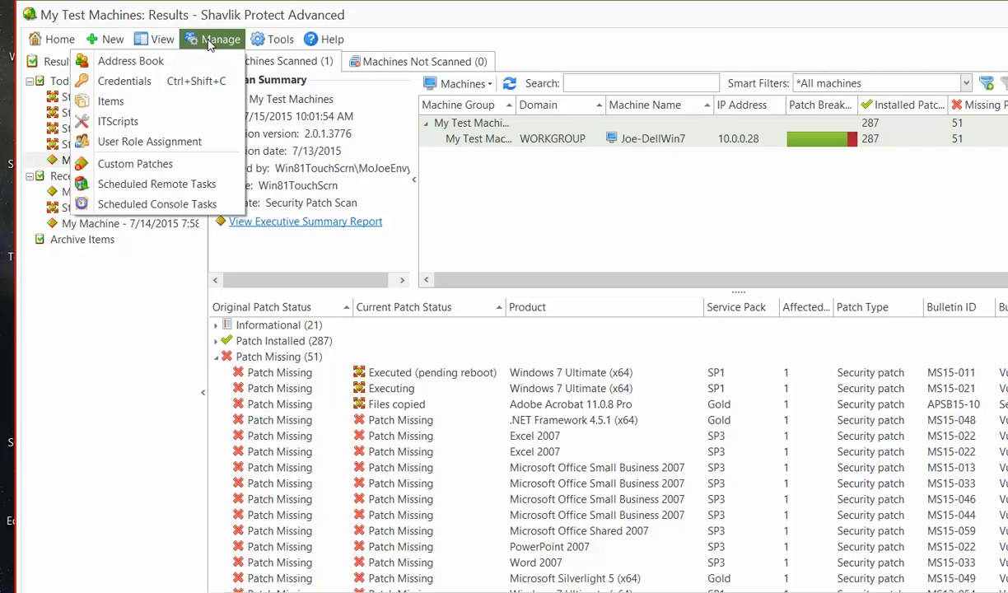
left_click(110, 100)
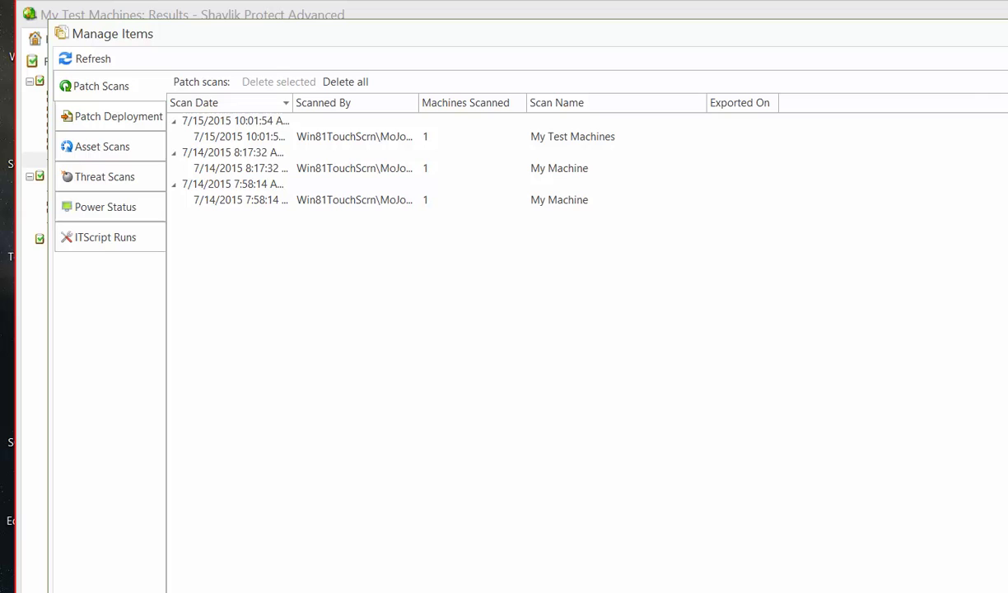
left_click(90, 120)
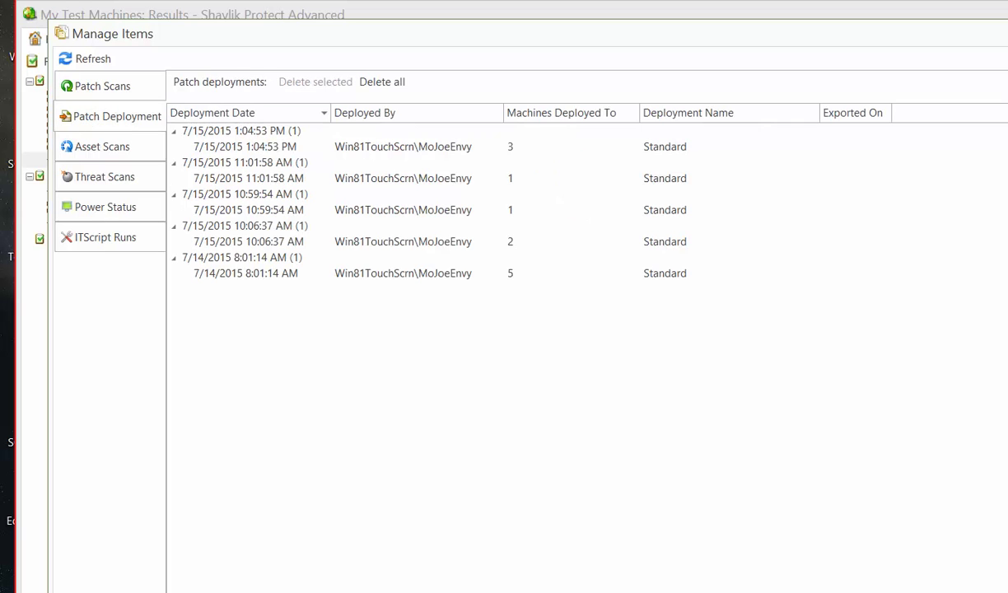